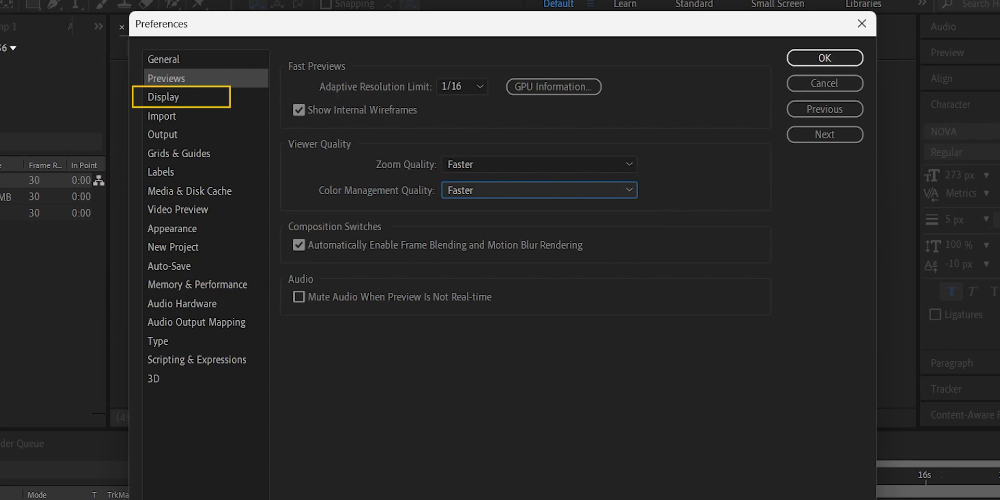
# Turn off hardware acceleration of the composition, layer and footage panels and set the maximum disk cache size to 10 GB.
pyautogui.click(164, 97)
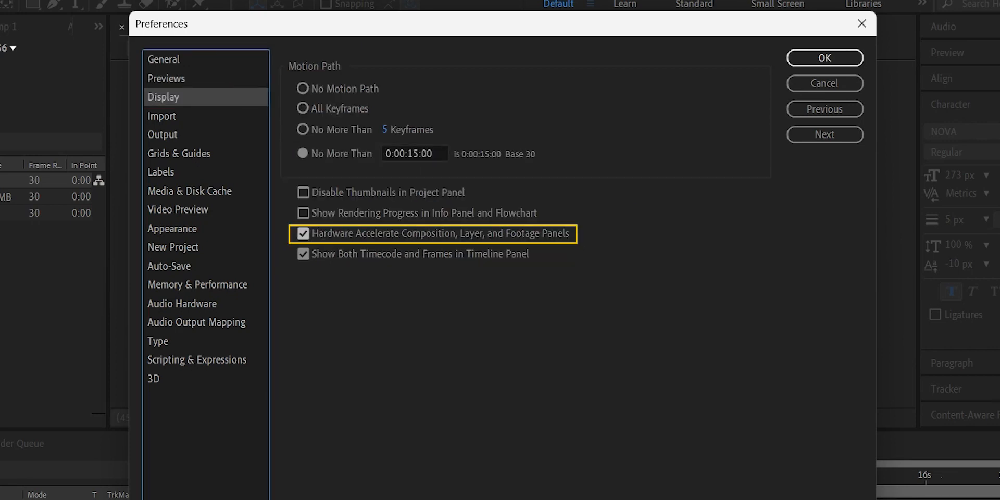
pyautogui.click(303, 234)
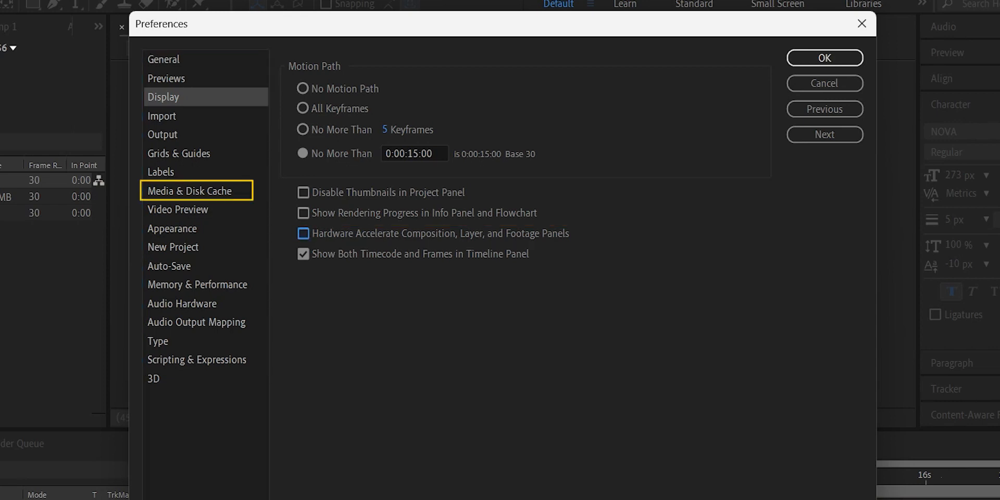
pyautogui.click(190, 191)
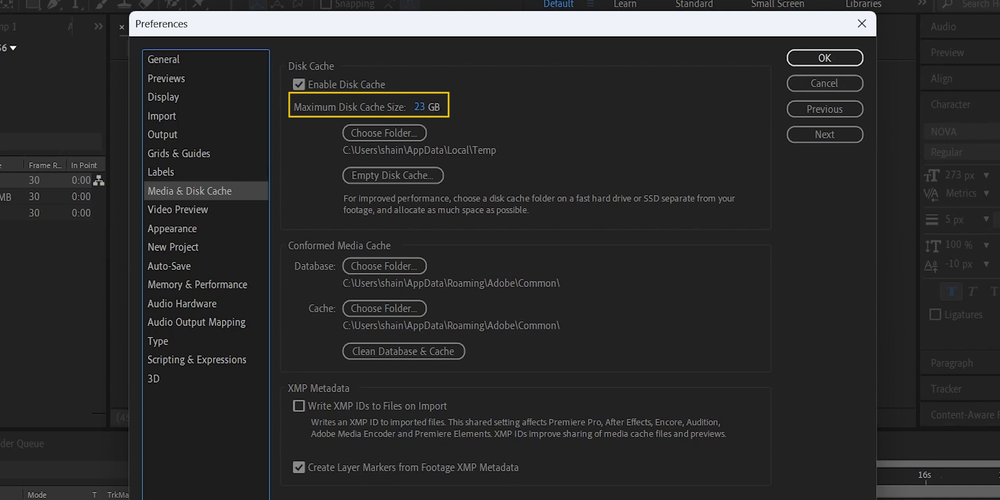
pyautogui.click(421, 107)
pyautogui.write('10')
pyautogui.press('Return')
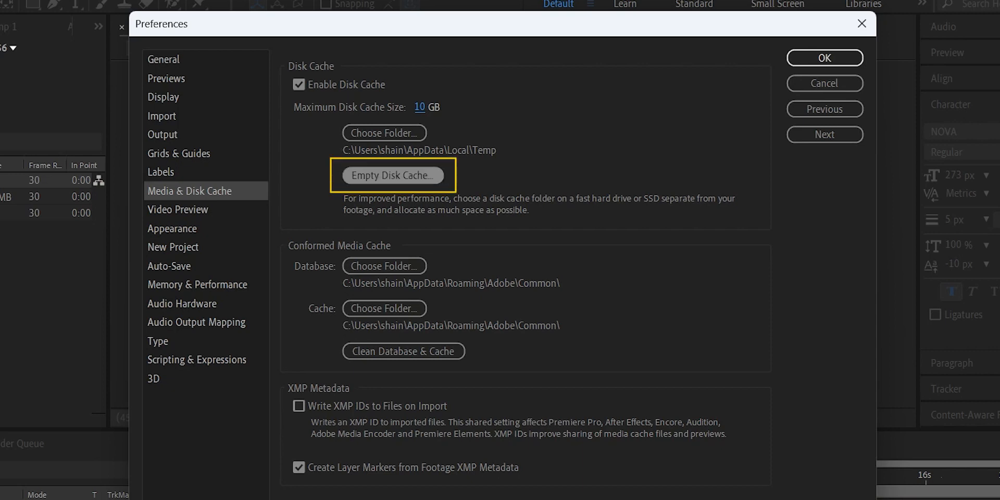
# Empty the disk cache for all versions and confirm the deletion of the cached files.
pyautogui.click(392, 175)
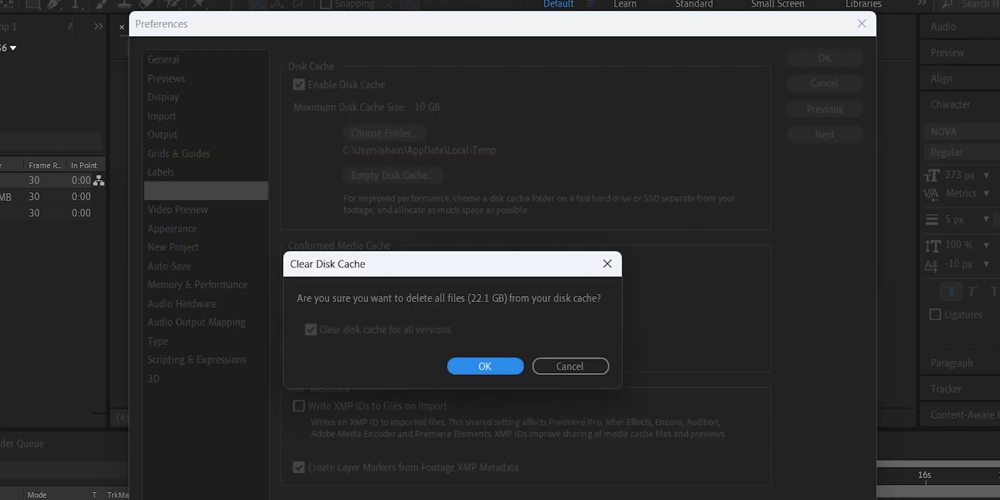
pyautogui.moveTo(452, 264); pyautogui.dragTo(458, 212)
pyautogui.press('Return')
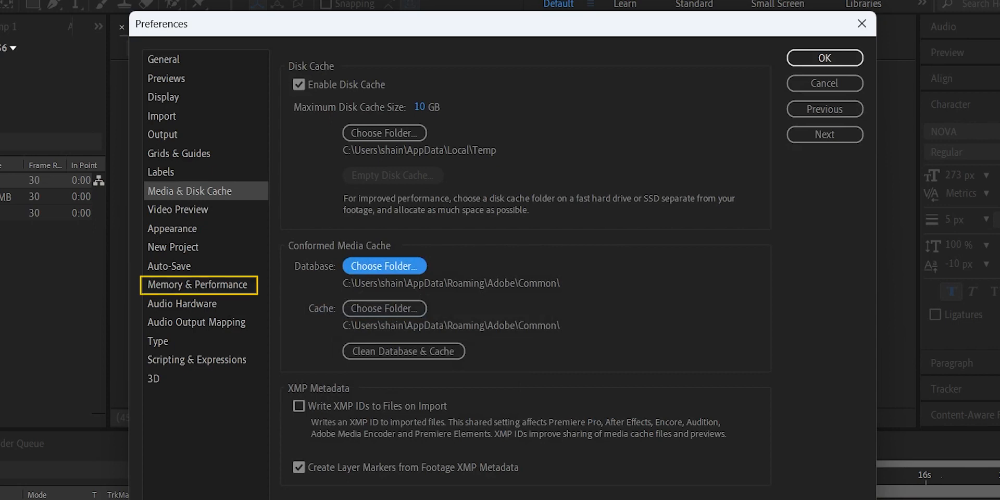
# Set the RAM reserved for other applications to 1.5 GB in the Memory & Performance preferences.
pyautogui.click(198, 285)
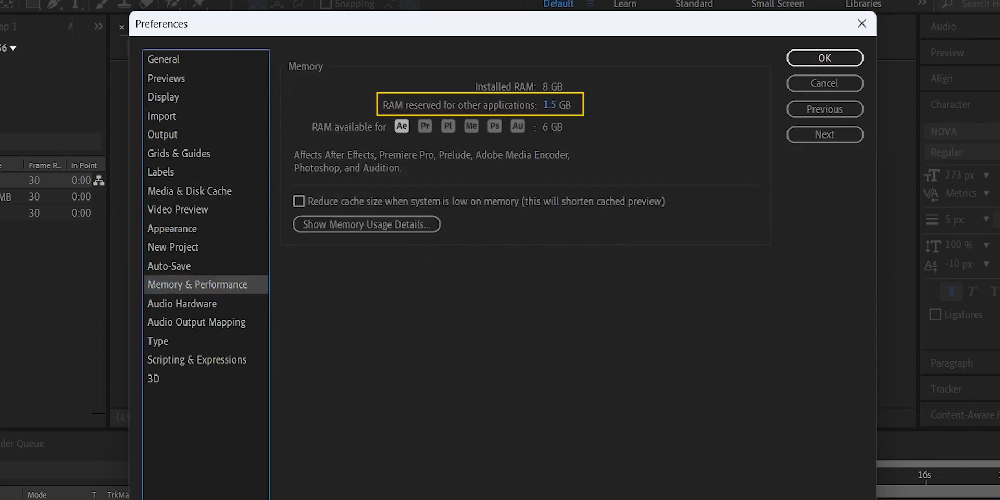
pyautogui.click(551, 105)
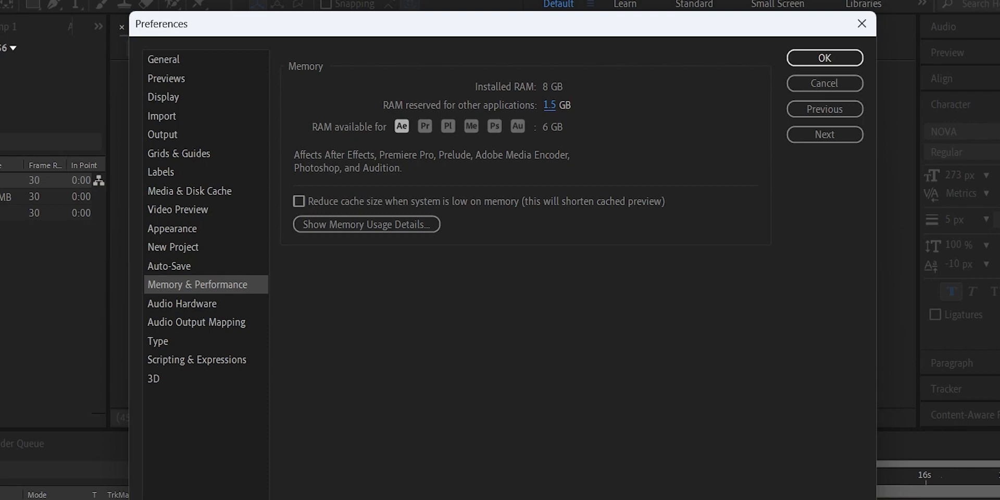
pyautogui.press('Return')
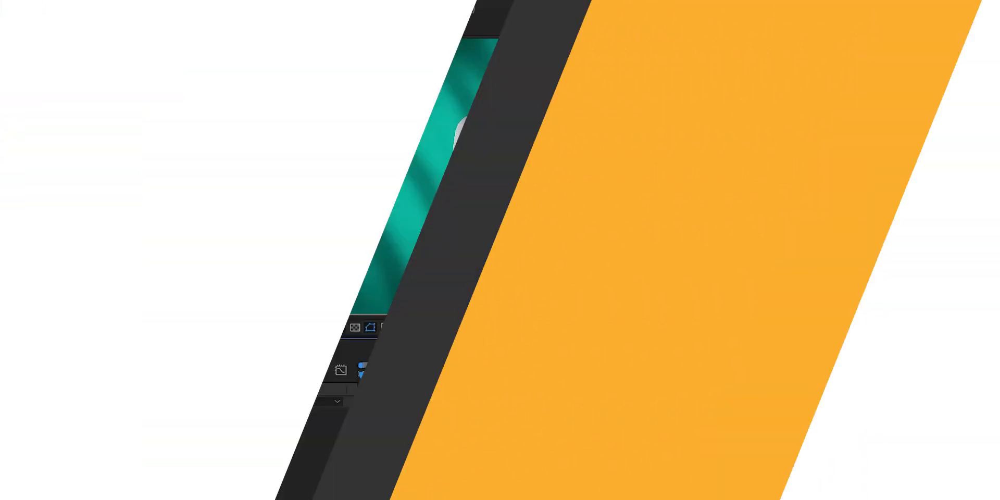
# Play a preview of the Pexels Videos 1841356 composition and set its preview resolution to Quarter.
pyautogui.press('space')
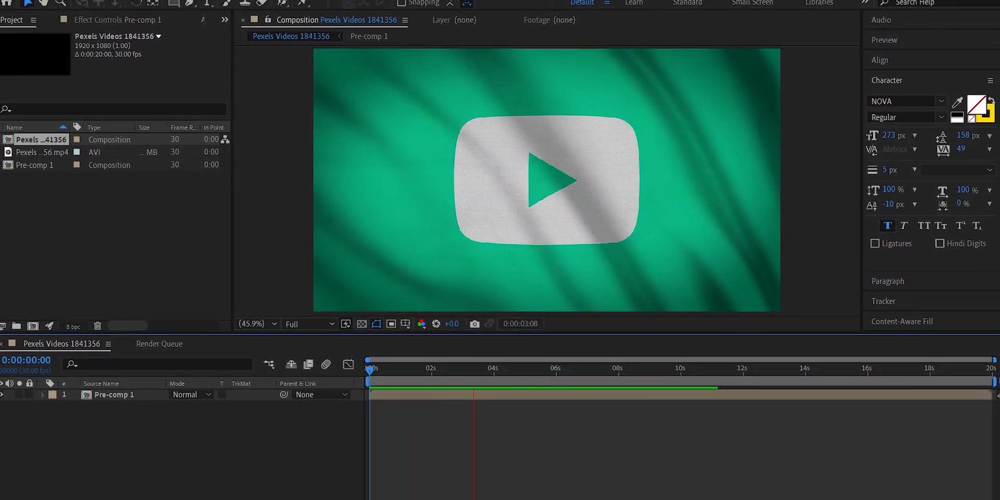
pyautogui.press('space')
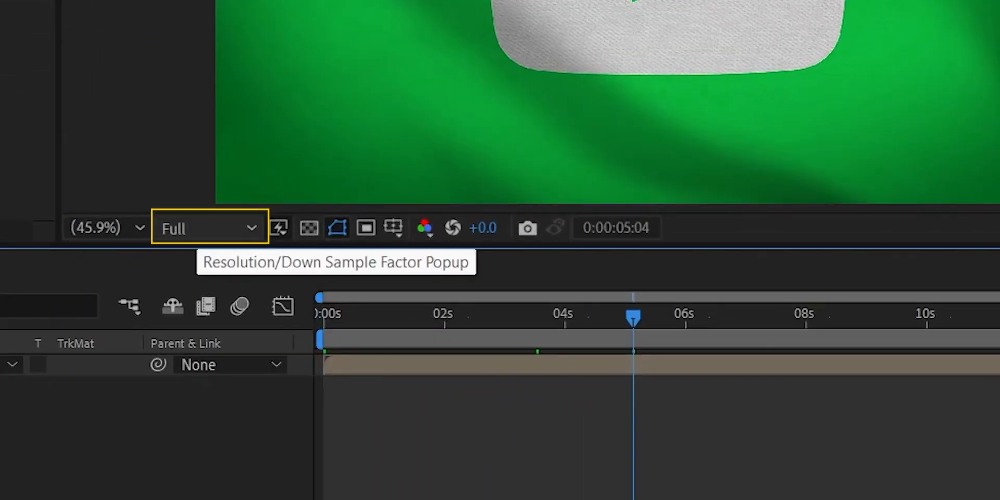
pyautogui.click(209, 229)
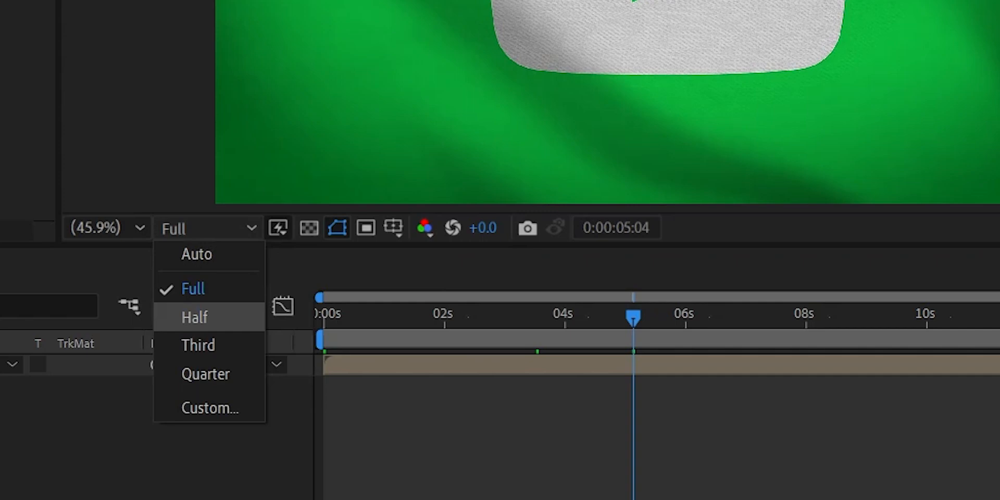
pyautogui.click(206, 374)
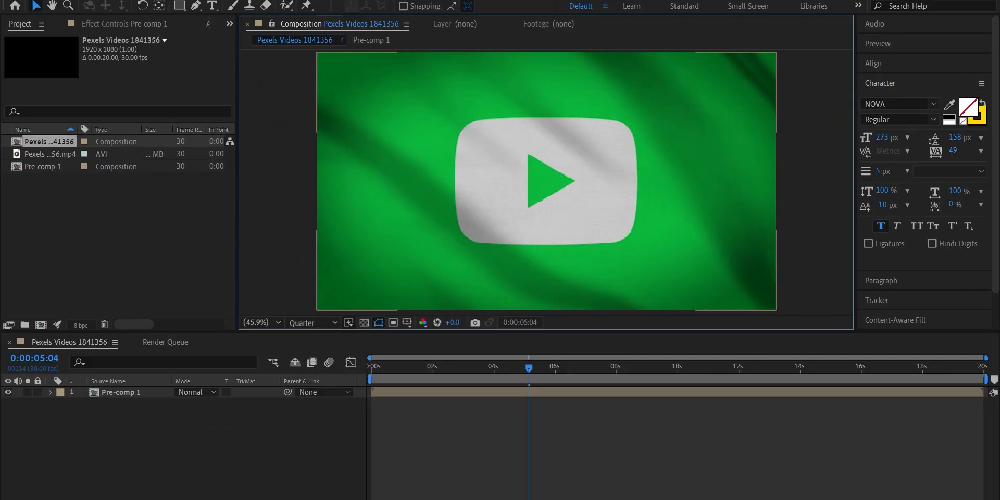
# Check the quarter-resolution playback by previewing the composition and scrubbing the playhead to about 11 seconds.
pyautogui.press('space')
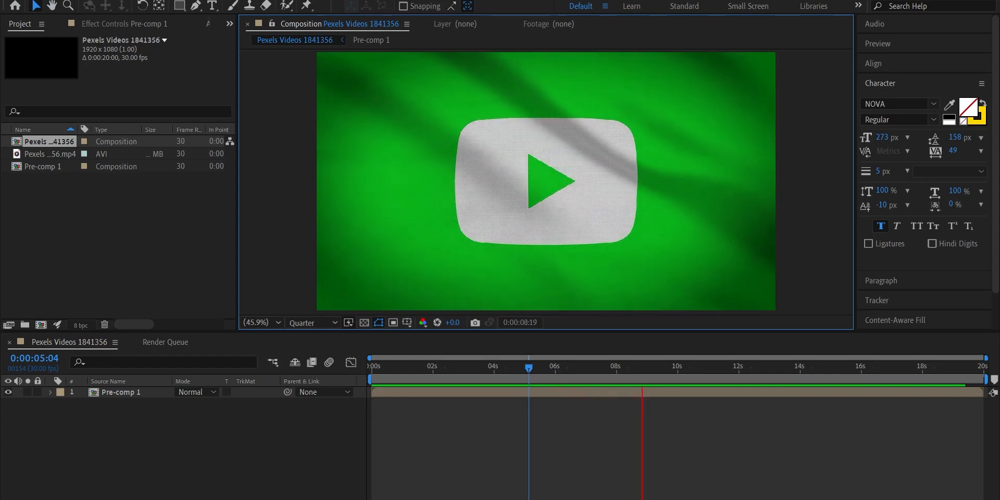
pyautogui.press('space')
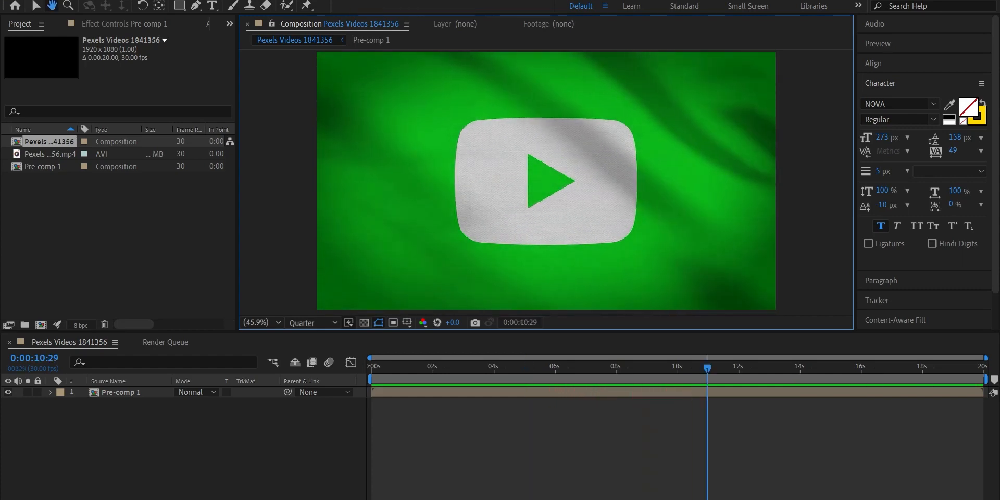
pyautogui.moveTo(708, 368); pyautogui.dragTo(606, 368)
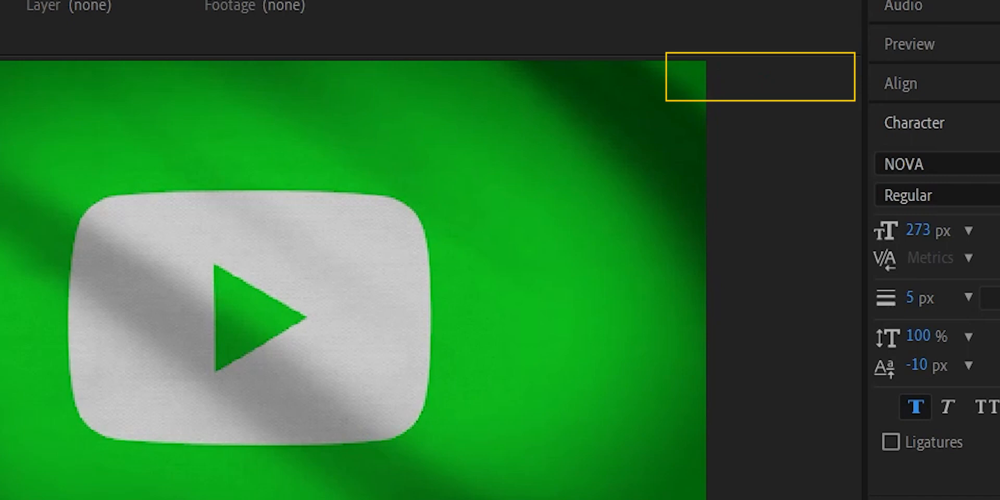
pyautogui.press('space')
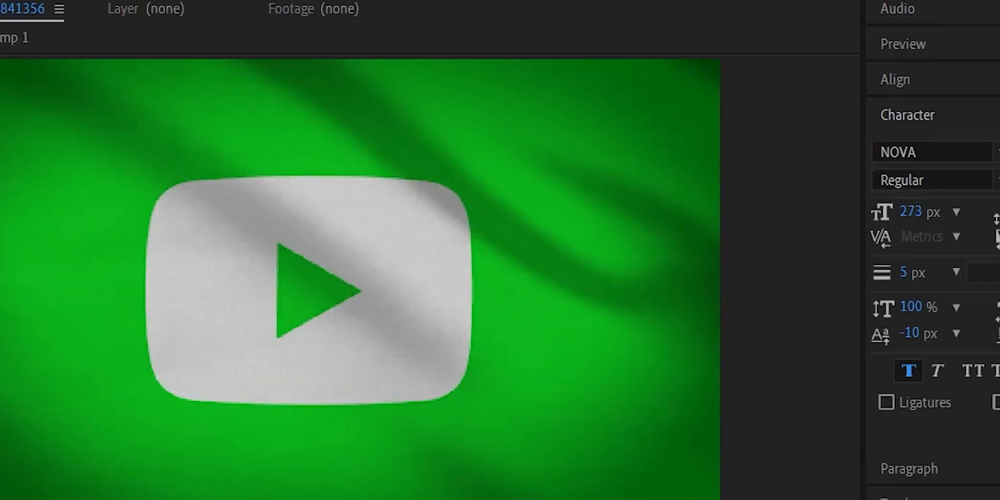
pyautogui.moveTo(675, 368); pyautogui.dragTo(718, 368)
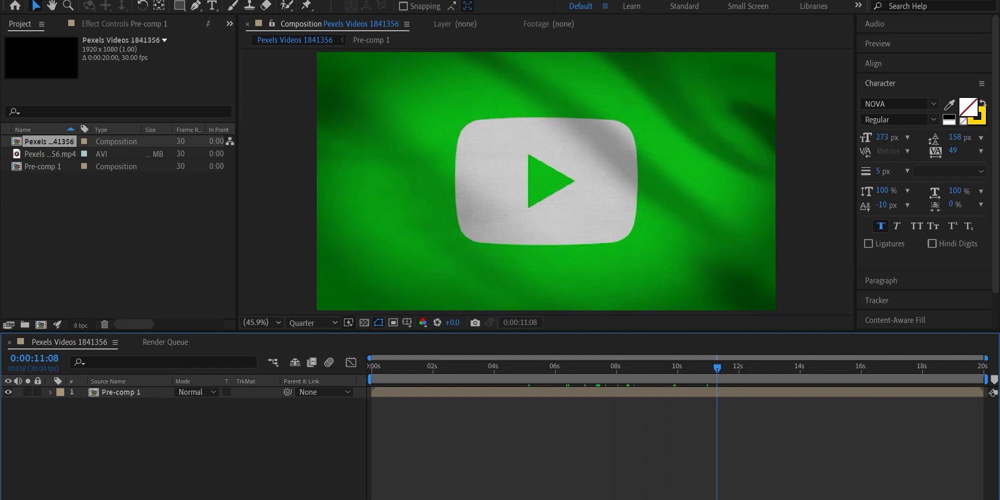
pyautogui.press('space')
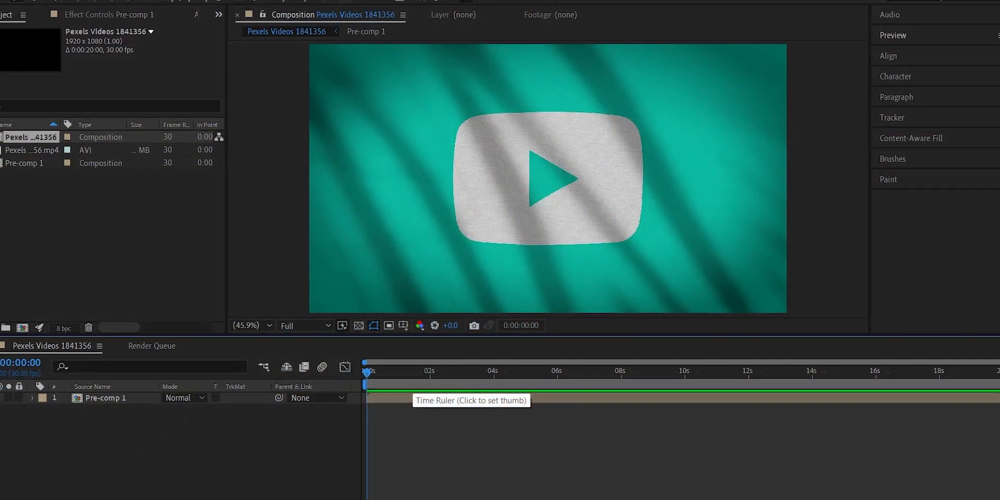
# Nest the Pexels Videos 1841356 composition inside a new composition and play a preview of it.
pyautogui.moveTo(22, 138); pyautogui.dragTo(34, 326)
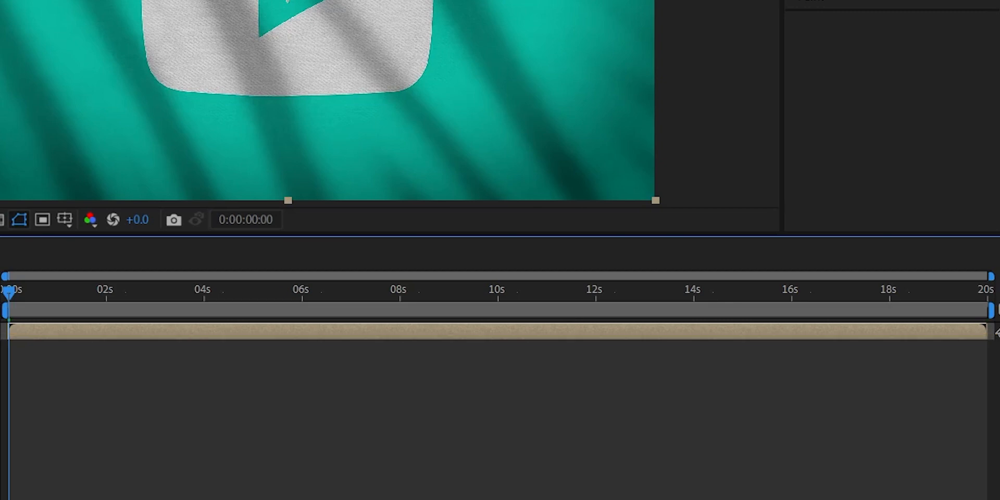
pyautogui.press('space')
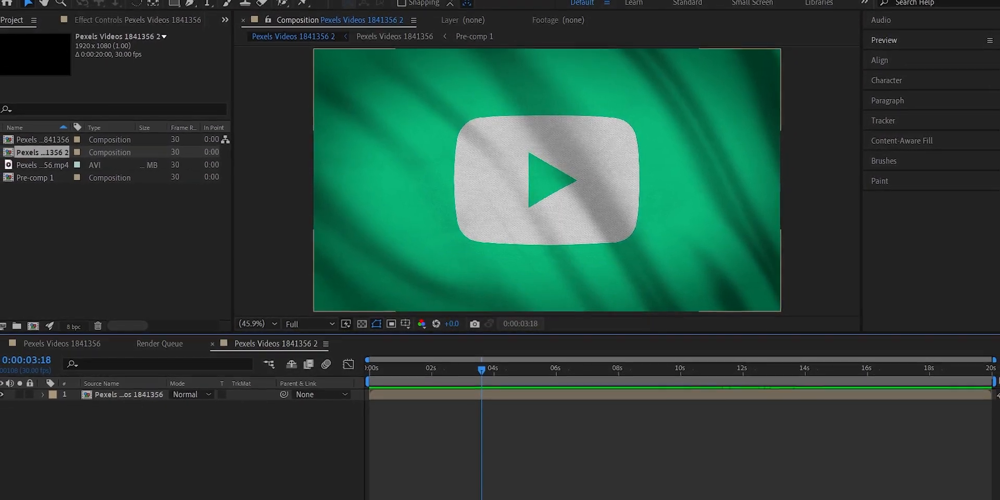
# Switch to Task Manager, go to the details of the After Effects process and bring up the priority choices for AfterFX.exe.
pyautogui.hotkey('ctrl', 'shift', 'Escape')
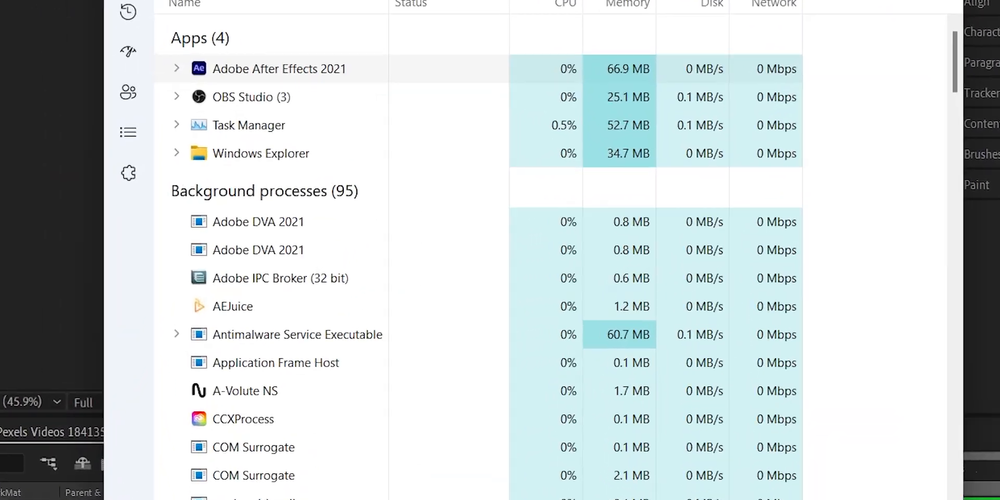
pyautogui.rightClick(244, 66)
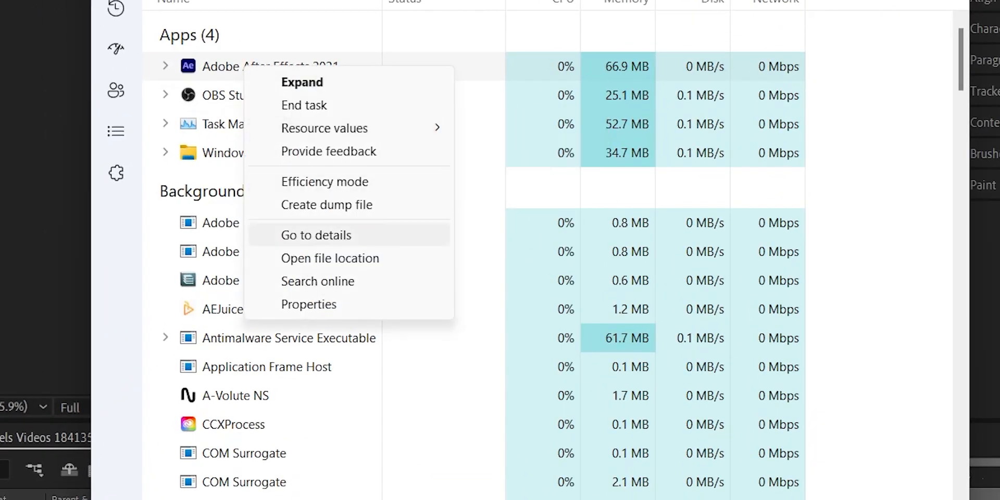
pyautogui.click(316, 235)
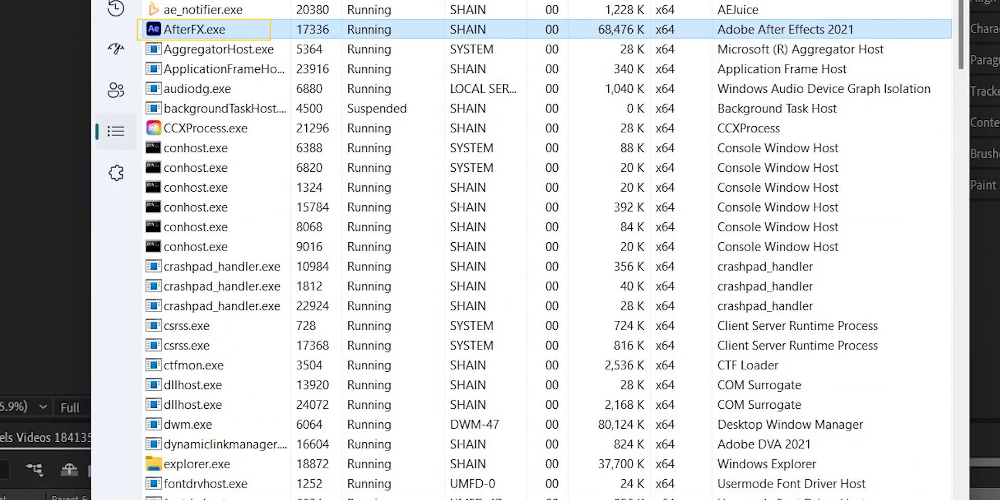
pyautogui.rightClick(233, 29)
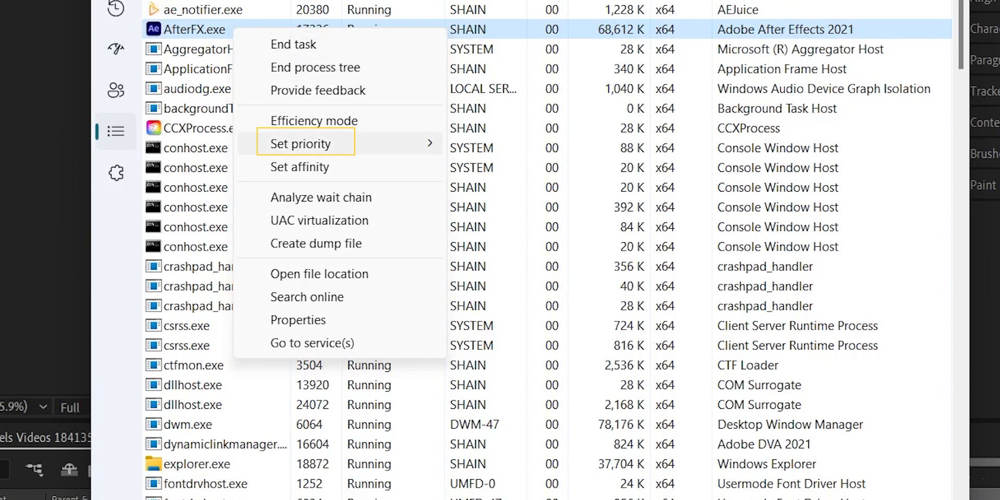
pyautogui.moveTo(303, 144)
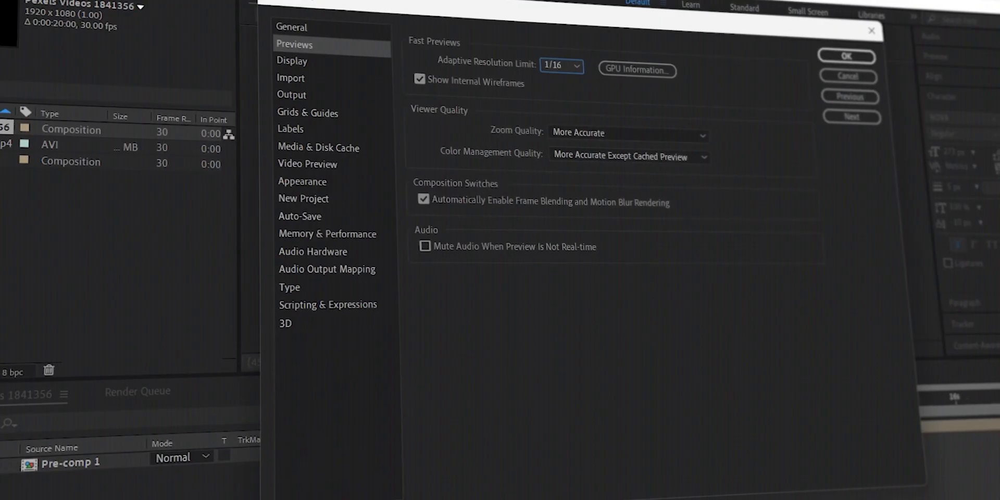
# Set both the viewer zoom quality and the color management quality to Faster in the After Effects preview preferences.
pyautogui.click(623, 131)
pyautogui.click(585, 146)
pyautogui.click(625, 152)
pyautogui.click(583, 167)
# Turn off hardware acceleration of the composition, layer and footage panels in the display preferences.
pyautogui.click(290, 60)
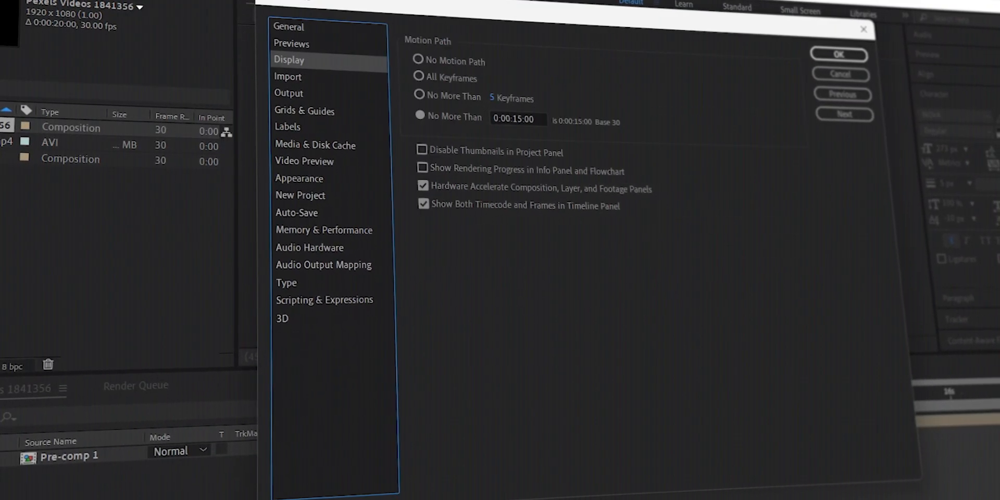
pyautogui.click(425, 186)
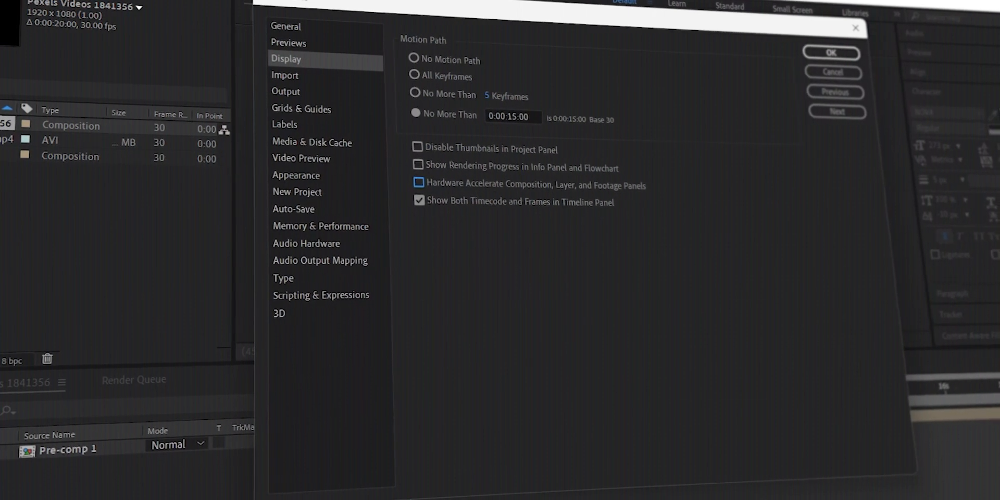
# Open the Media & Disk Cache preferences.
pyautogui.click(313, 144)
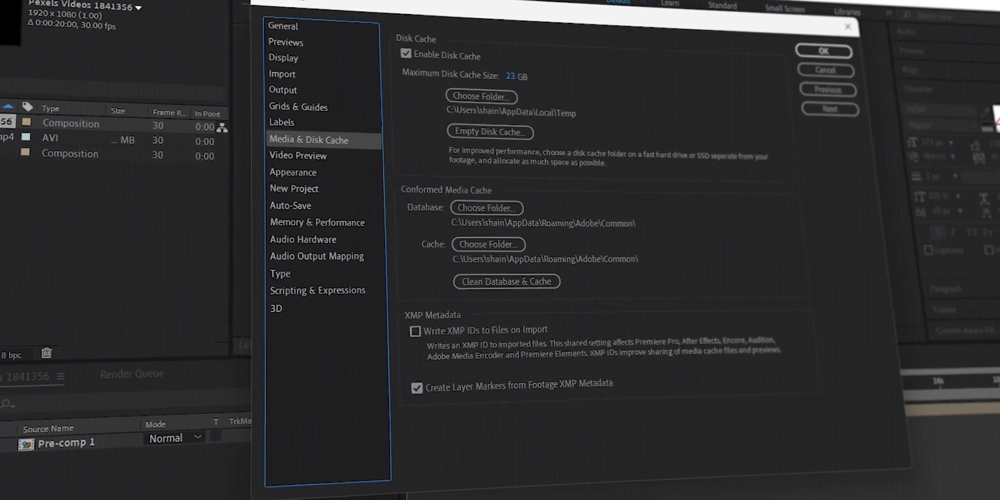